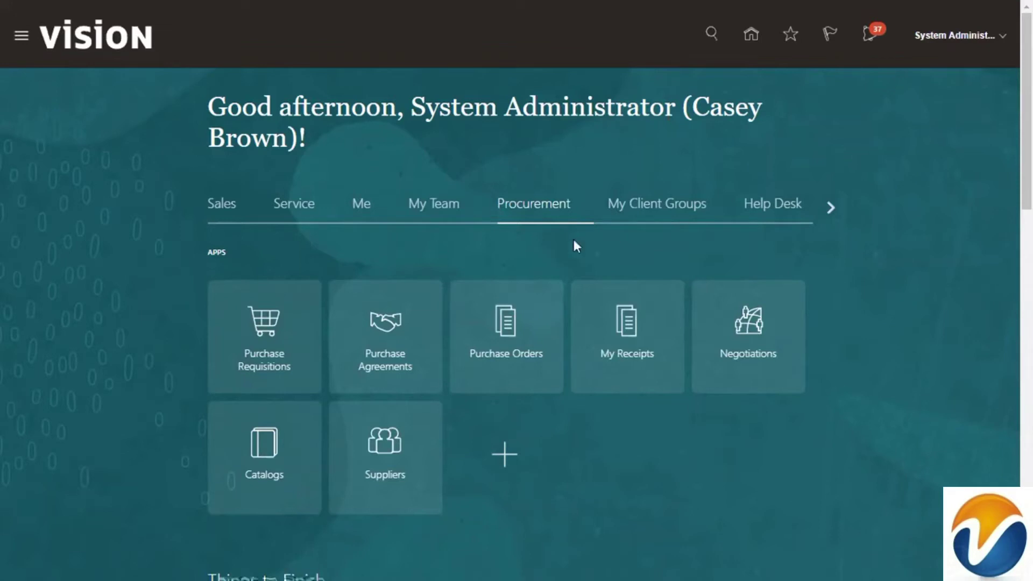
Open the Purchase Requisitions work area from the home page's Procurement group.
left_click(556, 208)
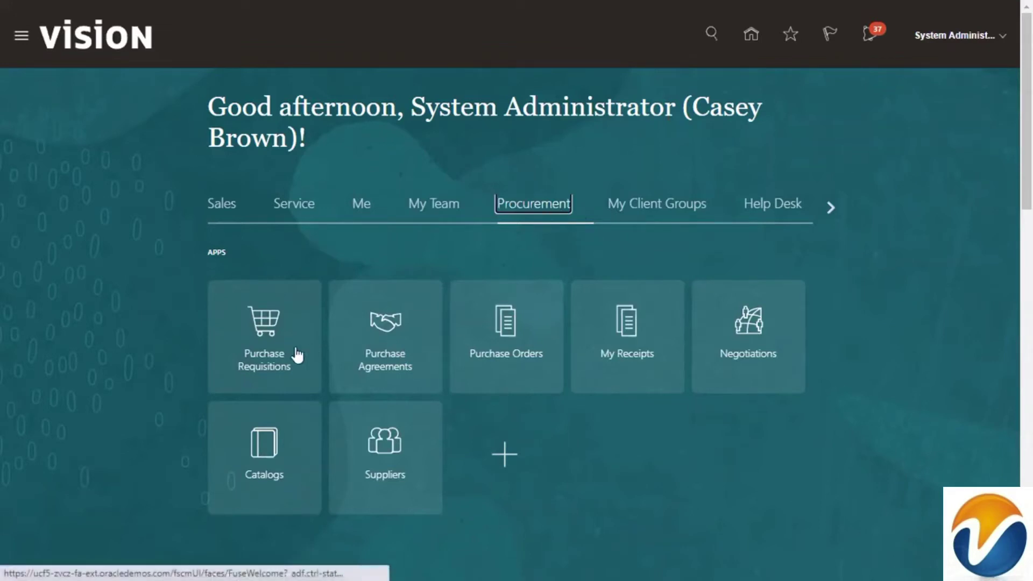
left_click(266, 369)
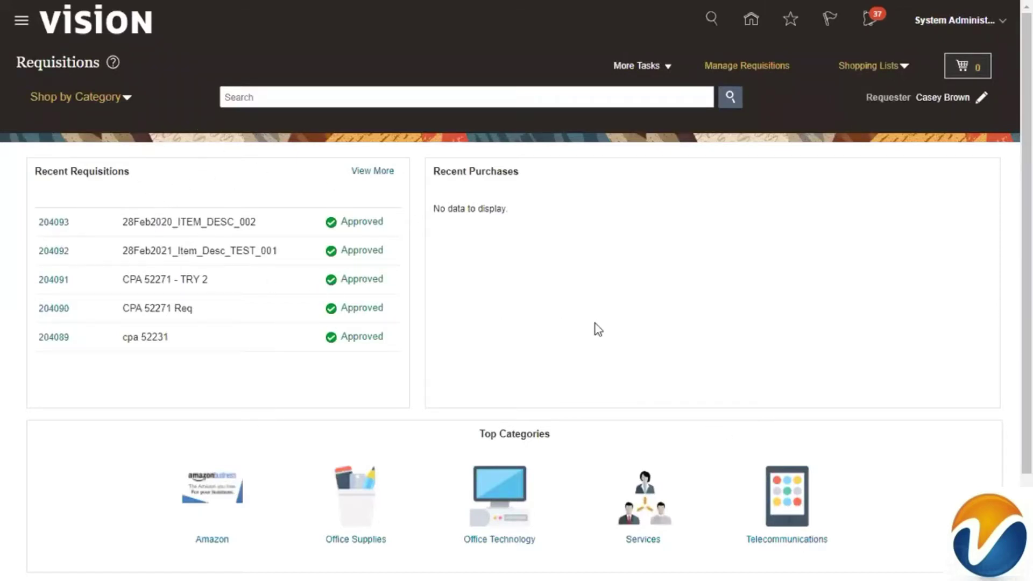
scroll(929, 262, "down", 2)
scroll(928, 260, "up", 1)
scroll(928, 260, "down", 1)
scroll(928, 260, "up", 3)
scroll(576, 242, "down", 2)
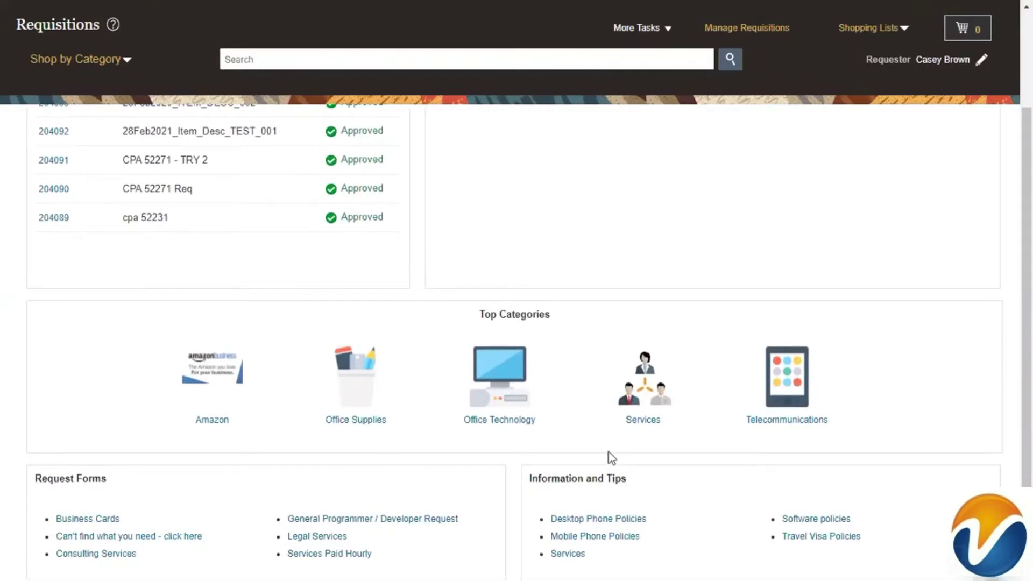
scroll(612, 357, "up", 3)
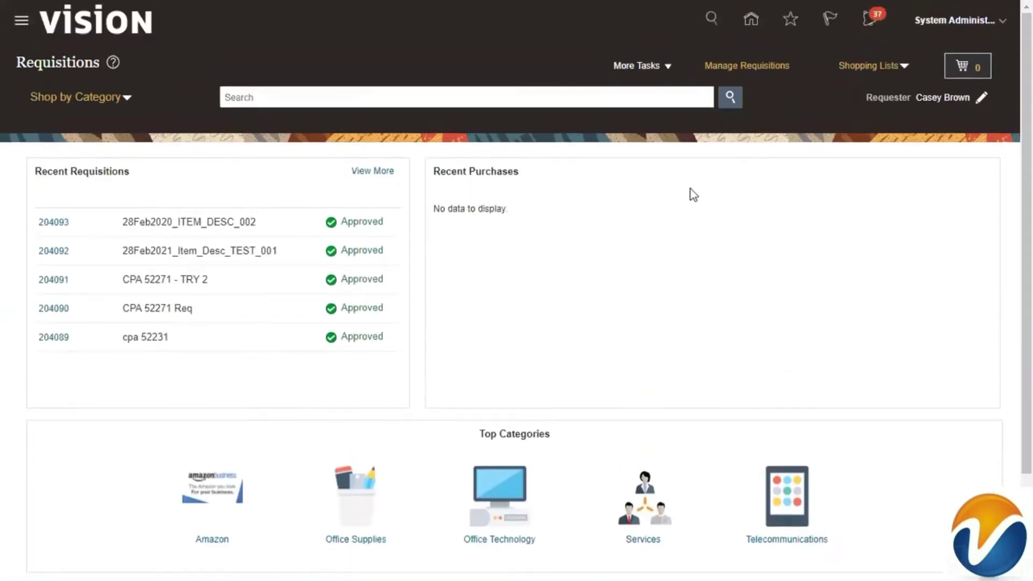
left_click(666, 69)
Start a new line with More Tasks > Enter Requisition Line and review its defaults.
left_click(665, 75)
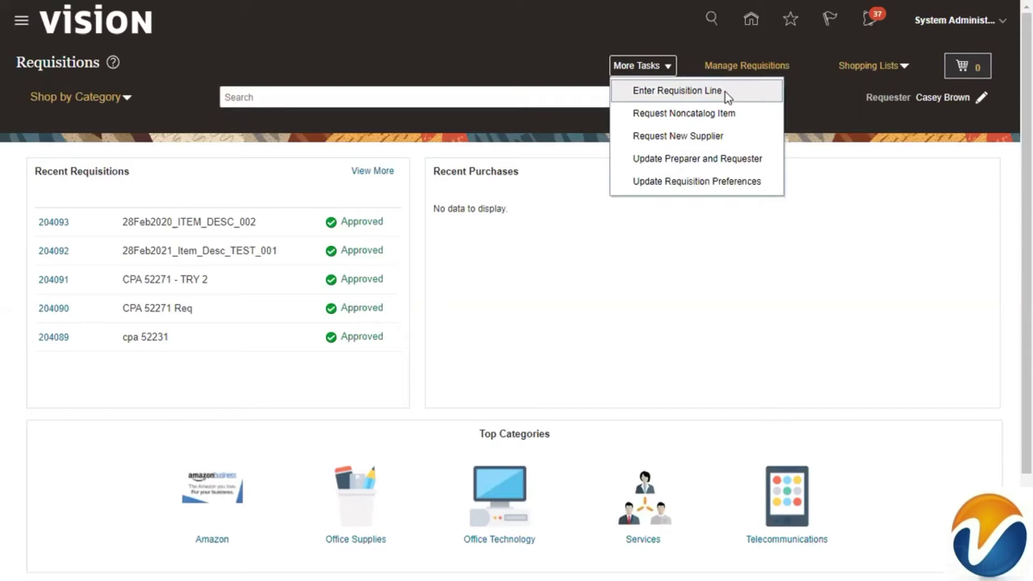
left_click(711, 92)
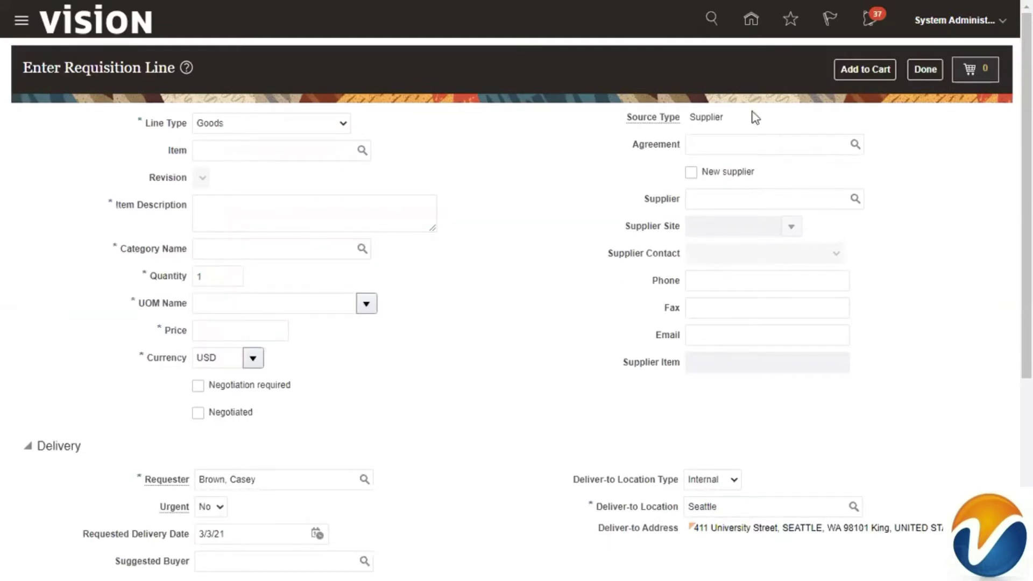
scroll(492, 312, "down", 5)
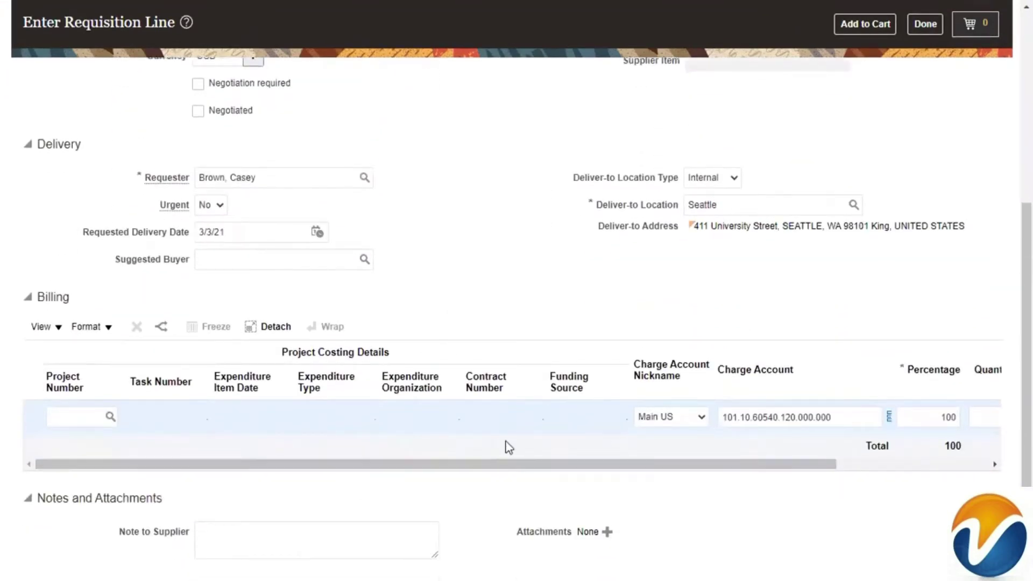
scroll(554, 373, "up", 5)
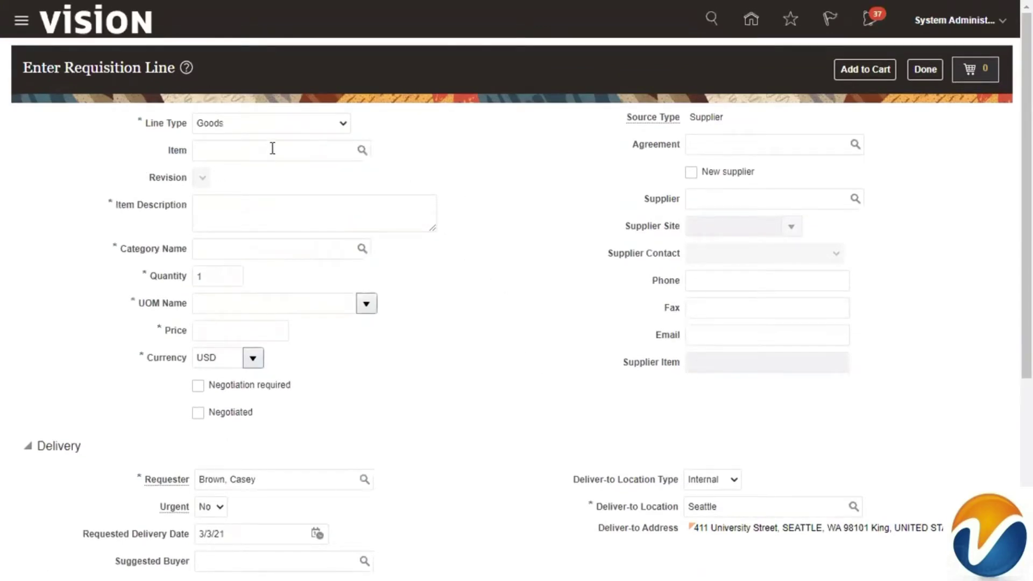
Keep line type Goods, describe the item 'Item Description 001' in category Activators & Appliers.
left_click(304, 128)
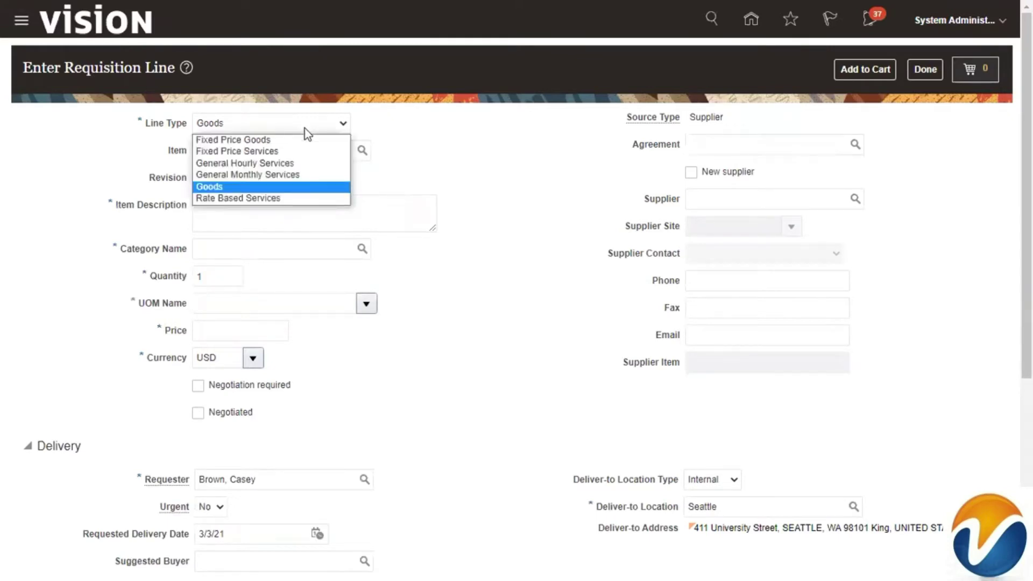
left_click(305, 128)
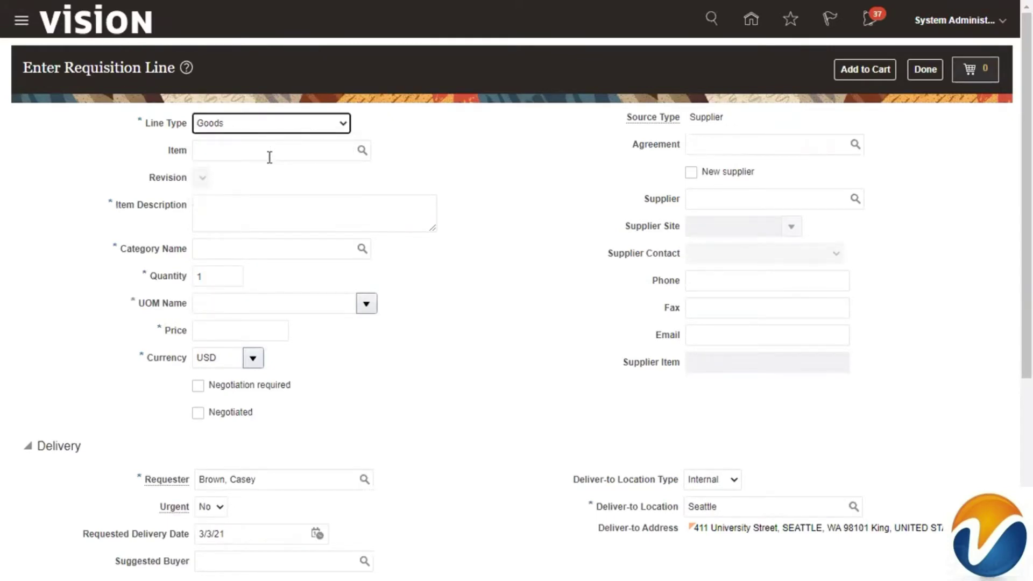
left_click(273, 217)
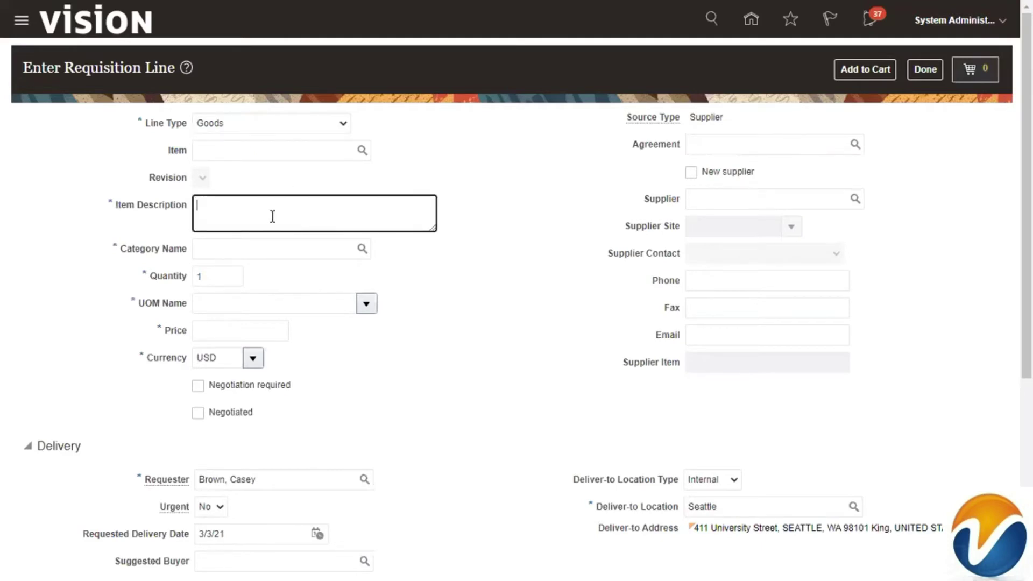
type("Item Description 001")
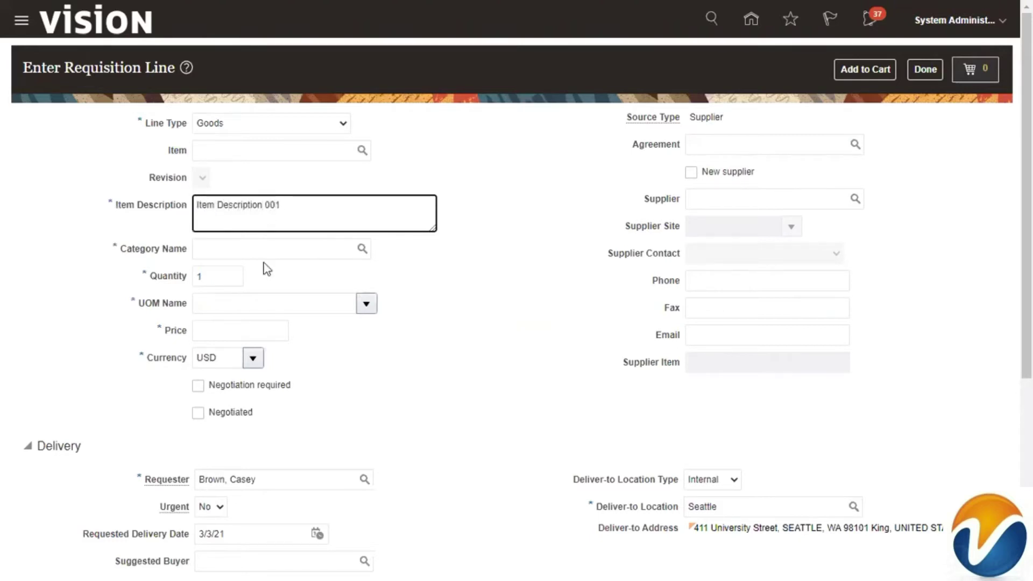
left_click(265, 249)
type("AC")
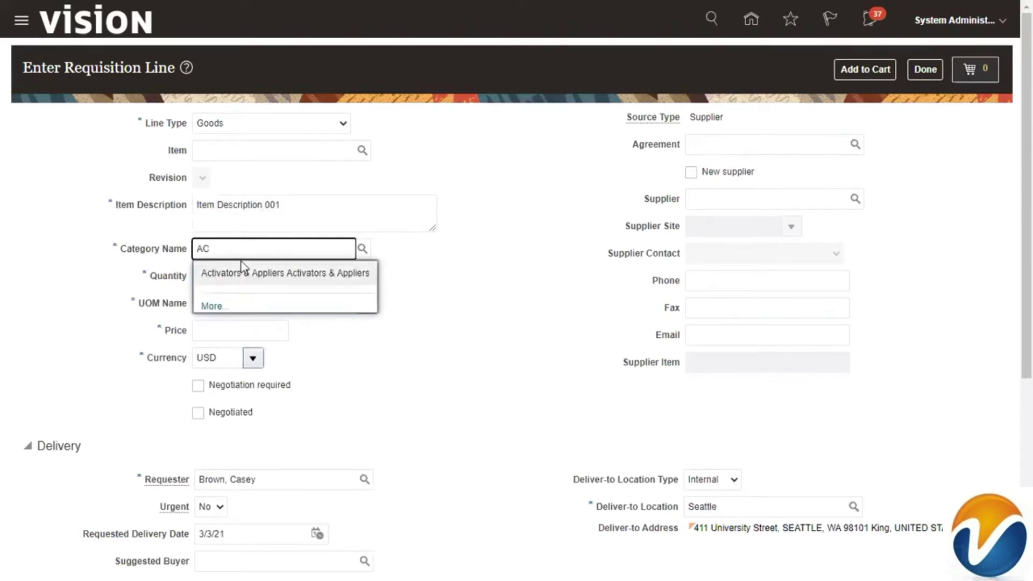
left_click(240, 272)
Set quantity 1, unit of measure Ea and price 1.00 USD on the line.
left_click(237, 278)
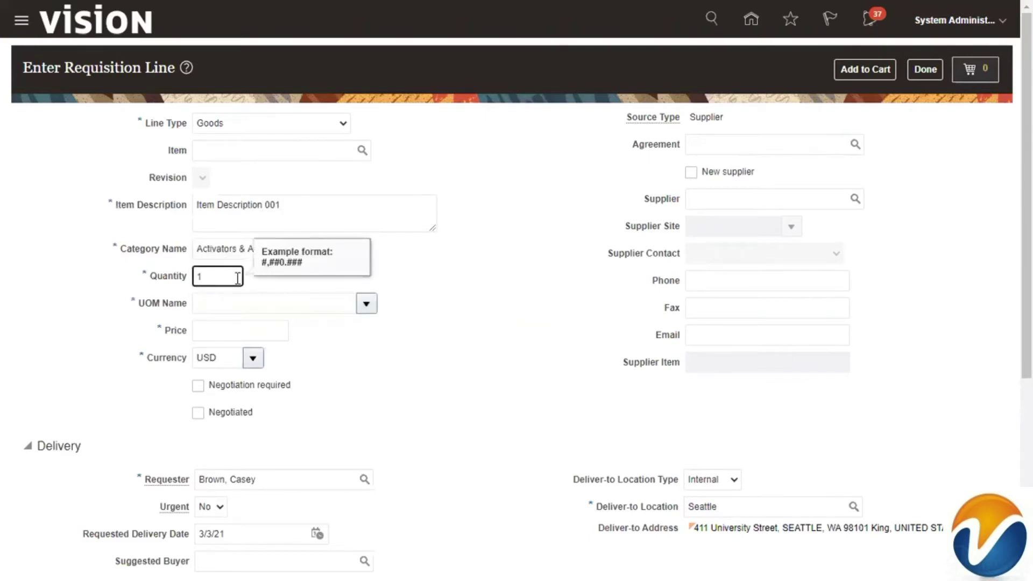
left_click(232, 304)
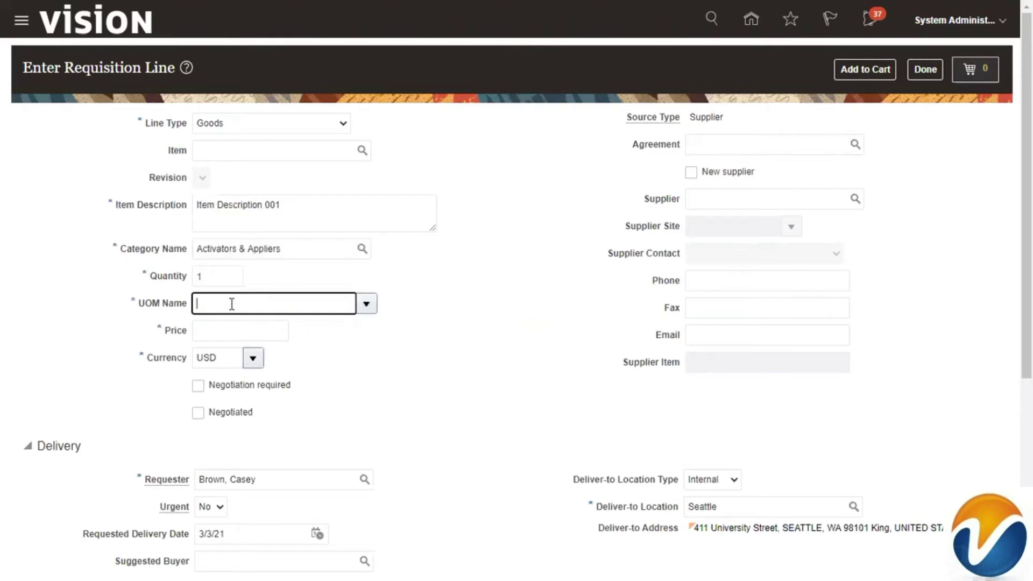
type("Ea")
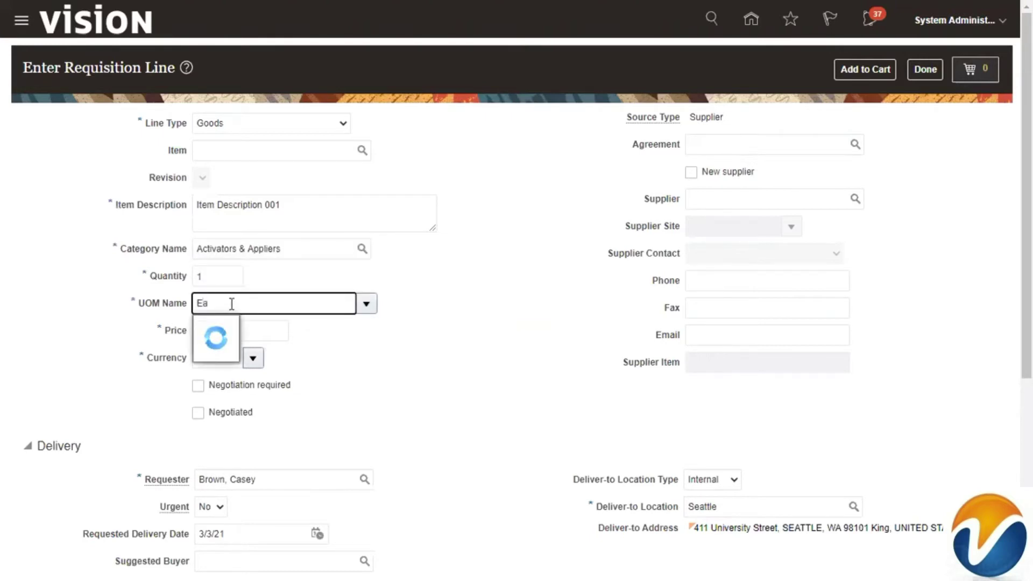
left_click(214, 337)
left_click(213, 338)
type("1")
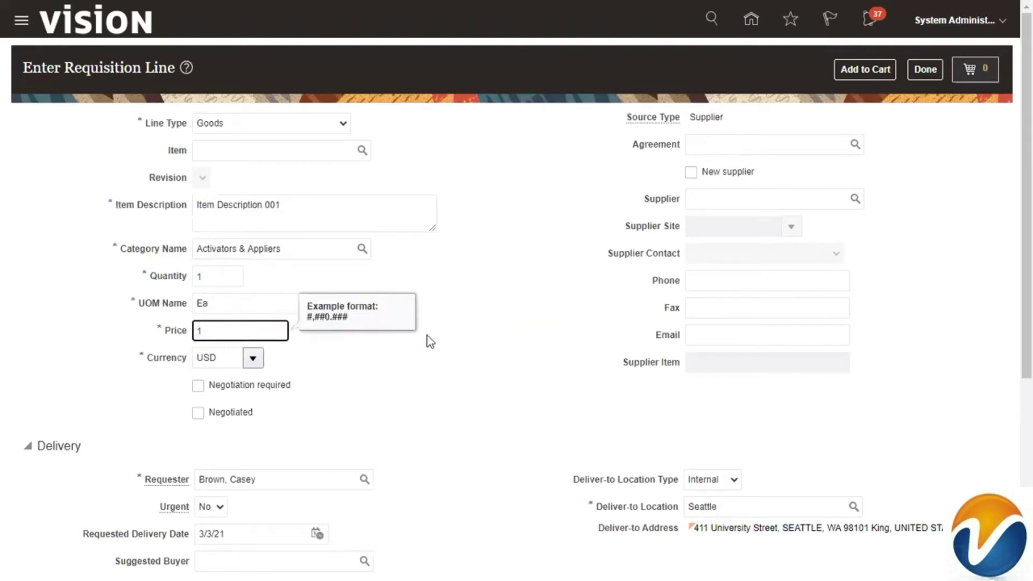
left_click(527, 319)
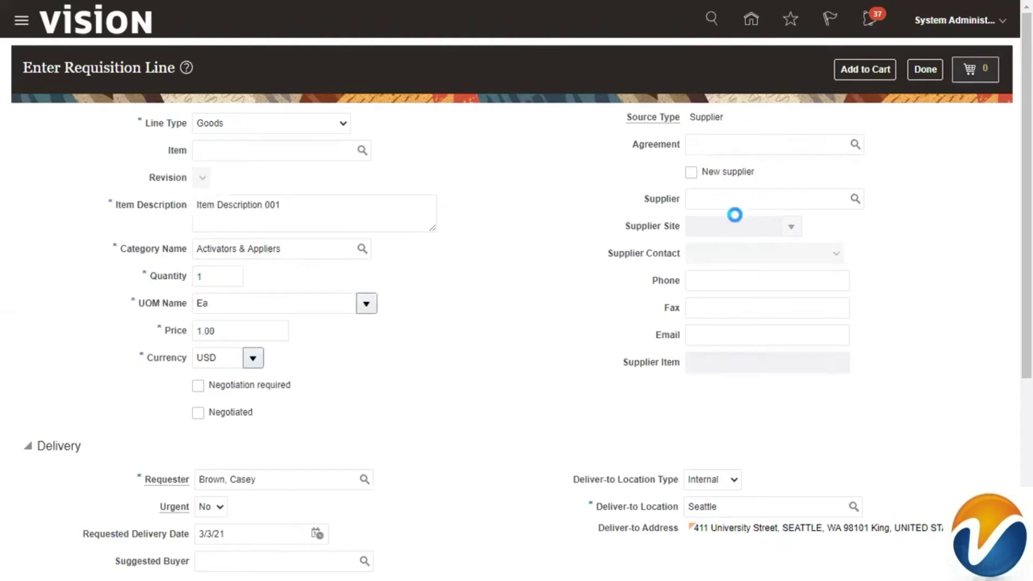
left_click(648, 147)
double_click(644, 151)
left_click(644, 160)
Search 'Office' in the Supplier field and choose Office Depot, then scroll to Billing.
left_click(719, 199)
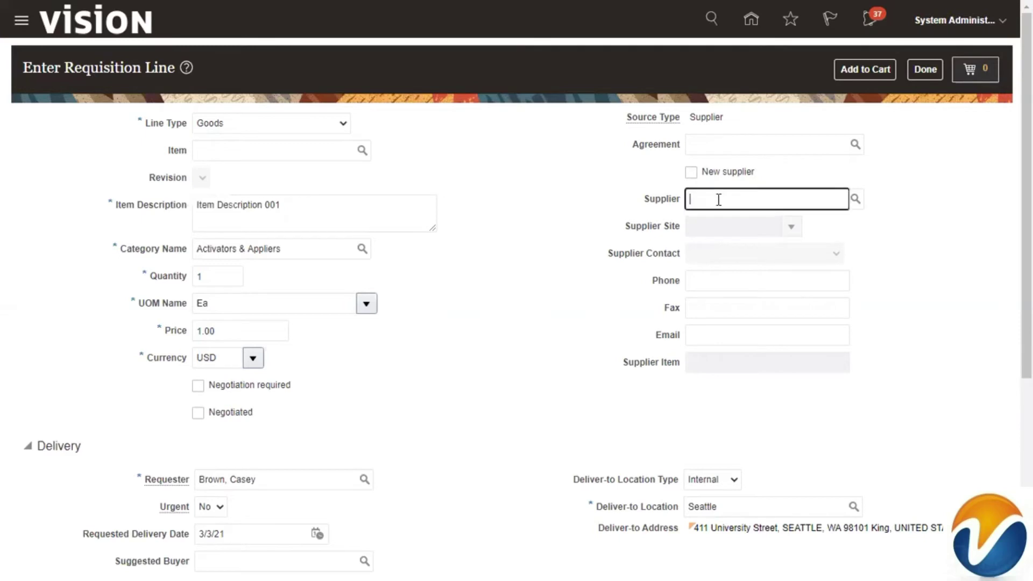
type("Office")
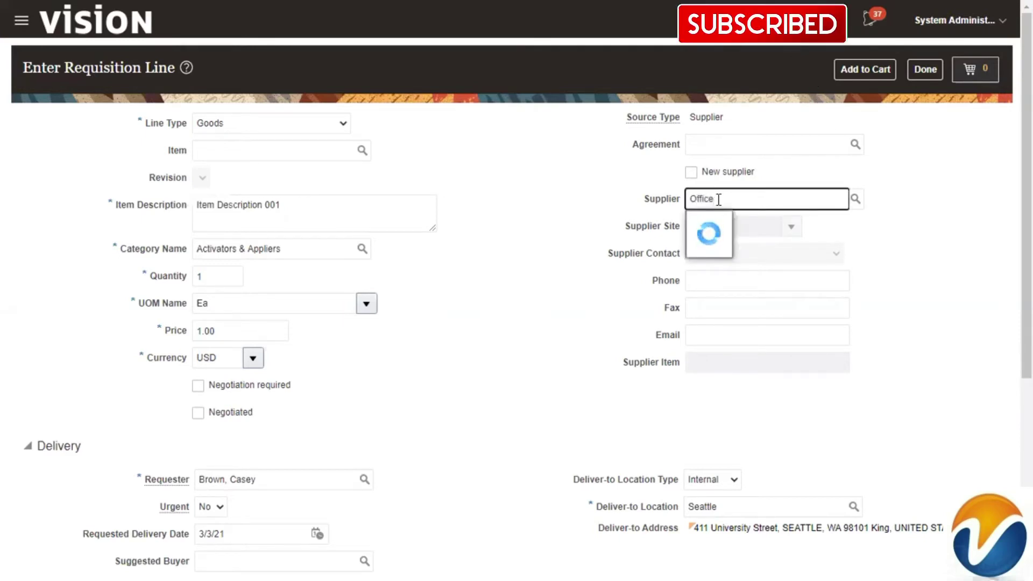
left_click(722, 222)
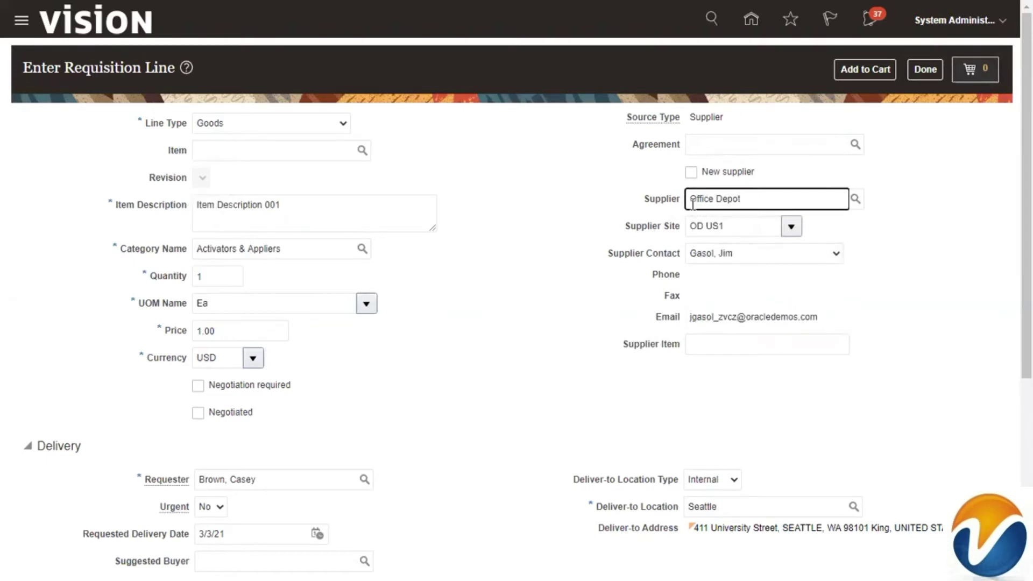
scroll(807, 237, "down", 5)
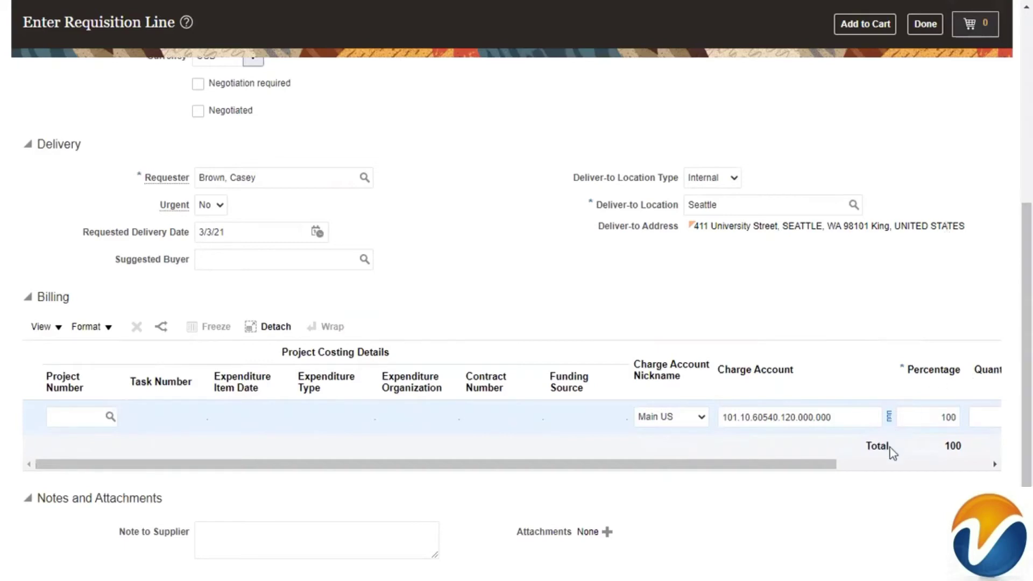
Review the Billing columns and mark the requisition line as negotiated.
left_click(876, 467)
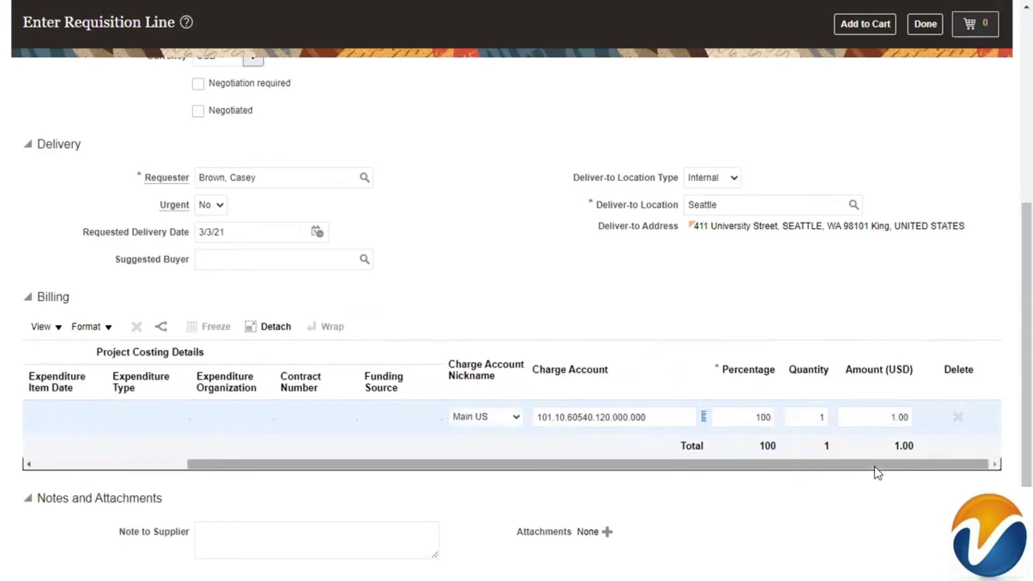
left_click(161, 466)
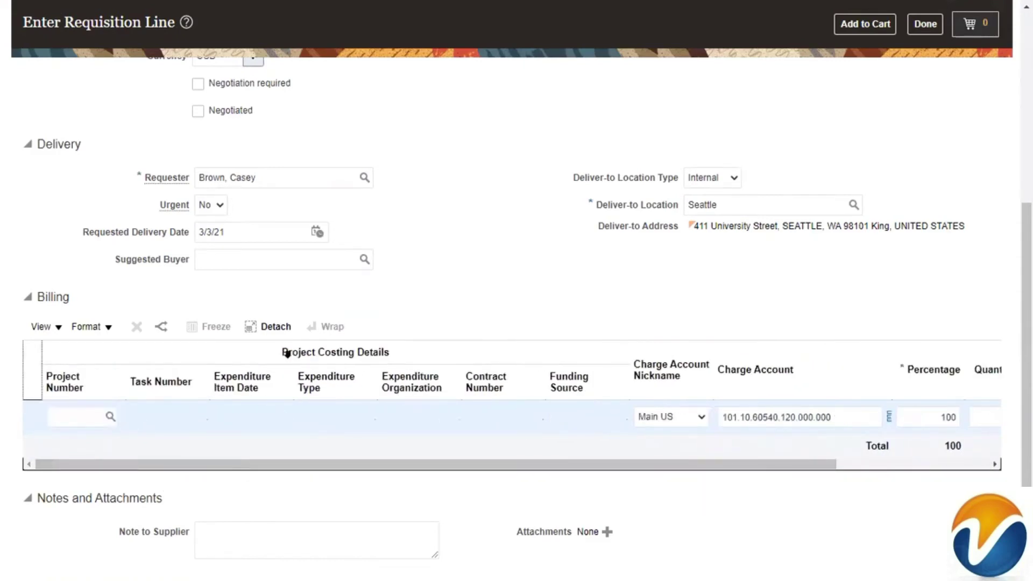
scroll(387, 288, "up", 5)
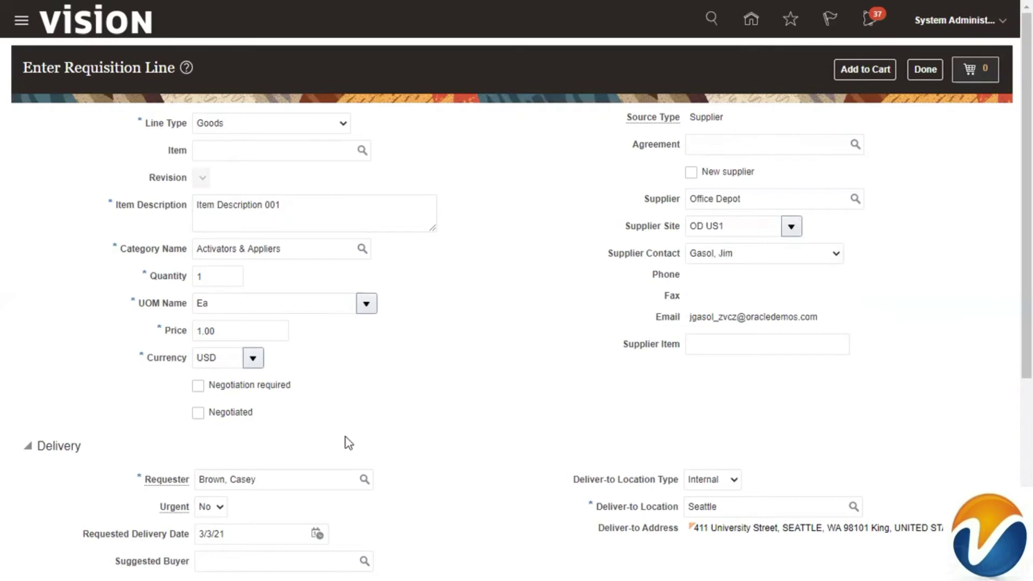
left_click(198, 414)
Add the line to the cart and submit the requisition for approval.
left_click(859, 73)
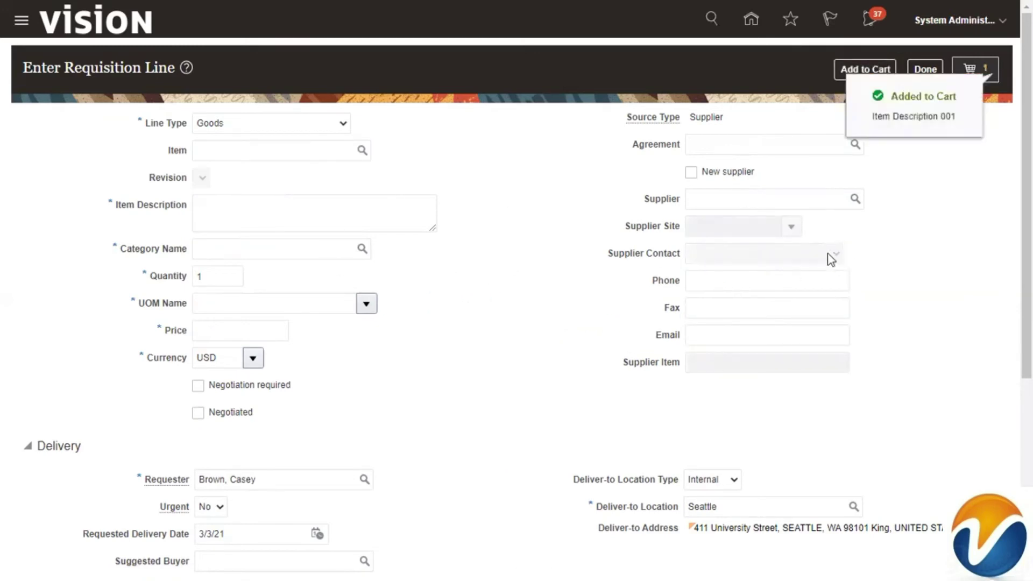
left_click(975, 69)
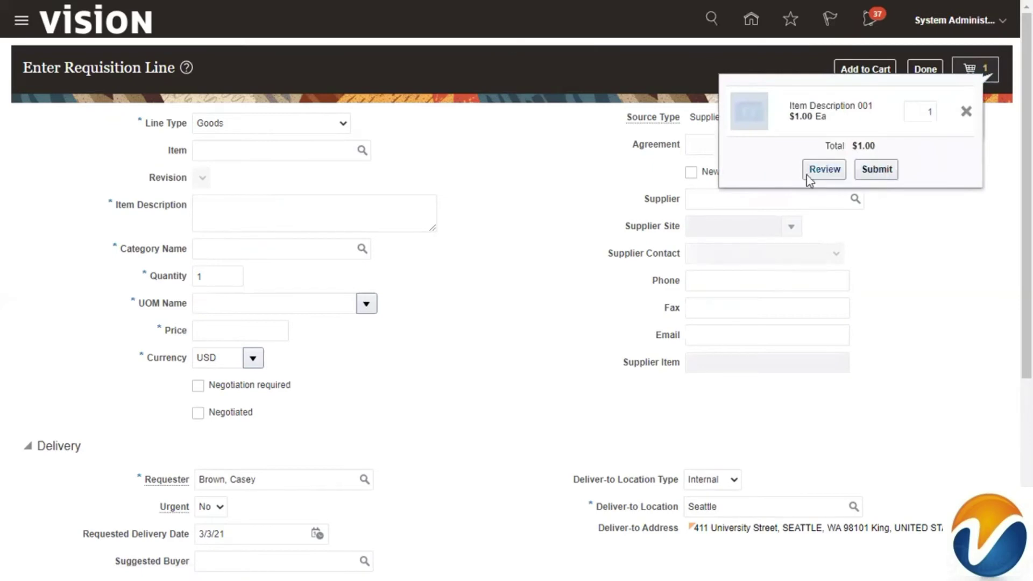
left_click(875, 170)
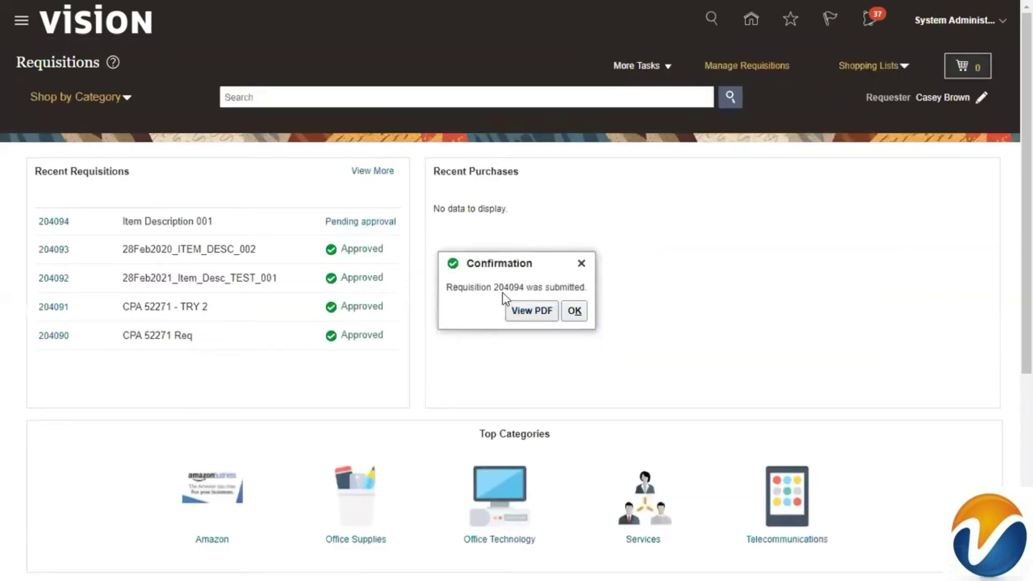
Leave full screen, dismiss the confirmation and open Manage Requisitions showing 204094 pending.
key("F11")
left_click(576, 323)
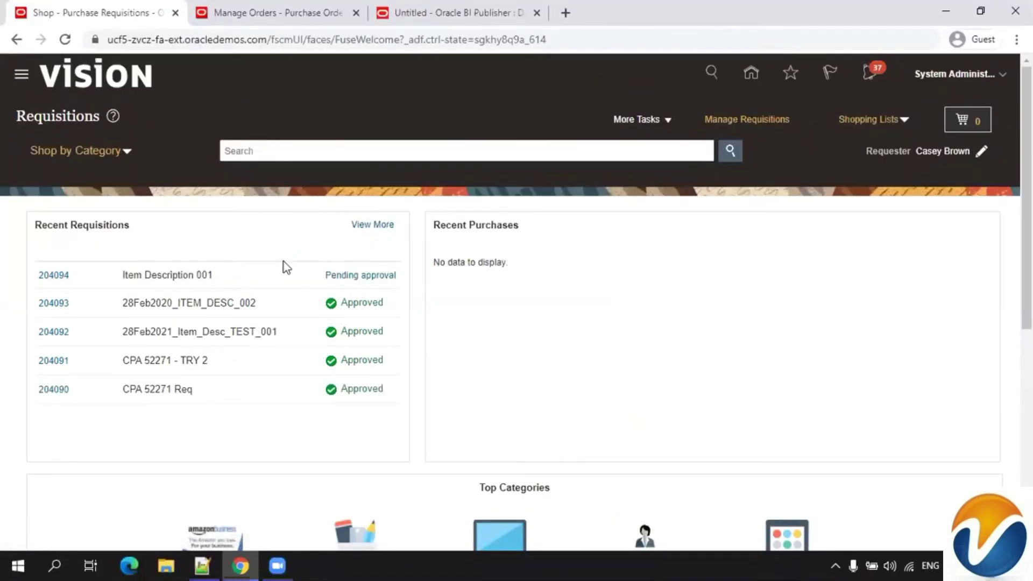
left_click(726, 122)
scroll(724, 373, "down", 3)
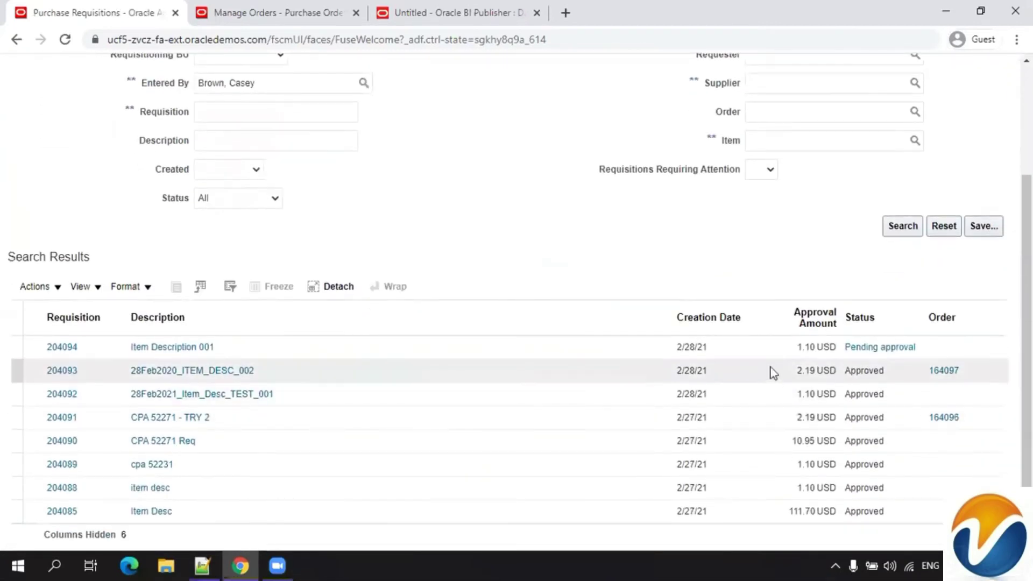
In the second browser tab, go Home and open the Purchase Orders work area.
left_click(268, 13)
left_click(751, 73)
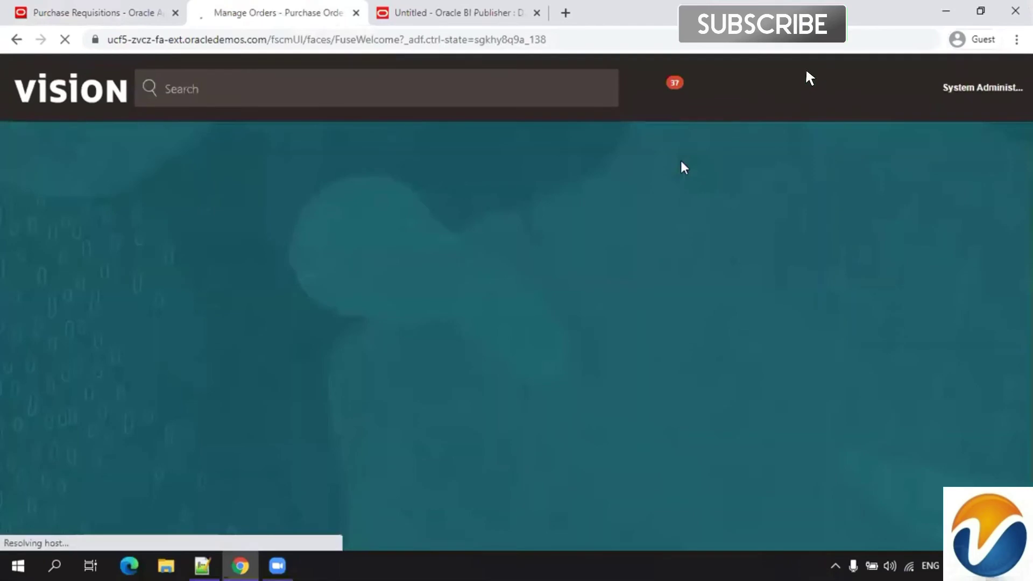
scroll(620, 185, "down", 1)
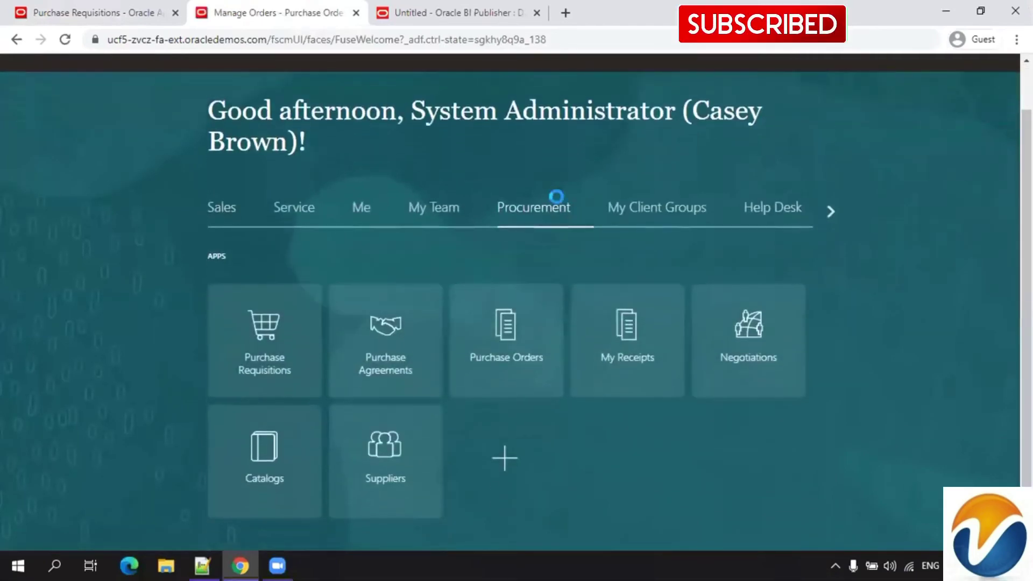
left_click(520, 338)
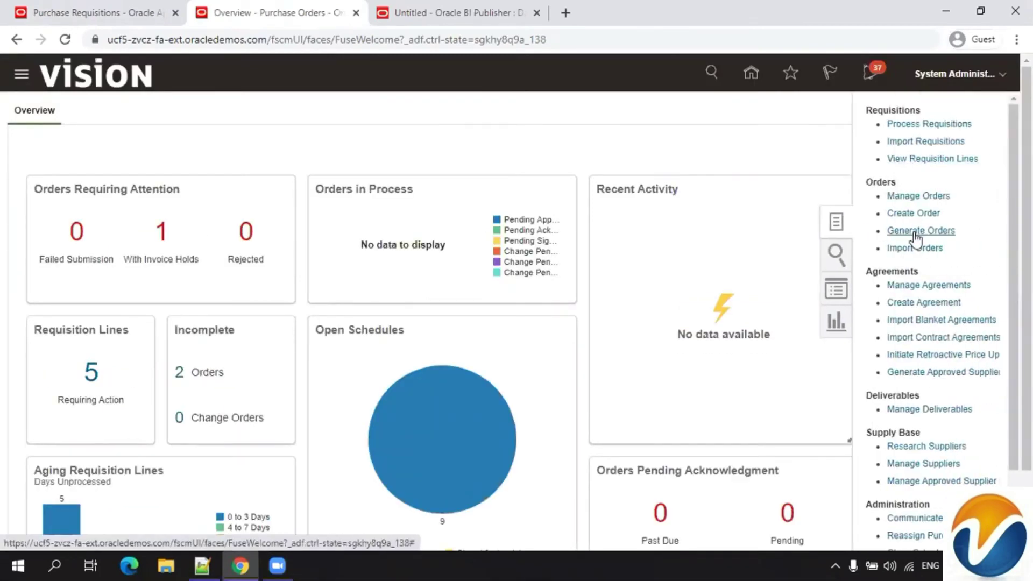
Refresh the Generate Orders runs, then re-search requisitions to see 204094 Approved.
left_click(919, 232)
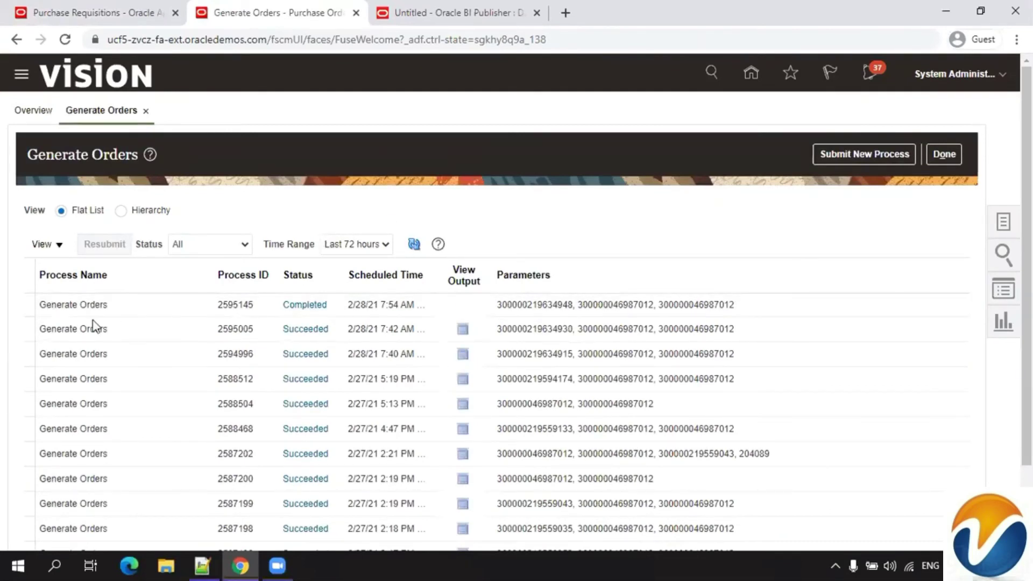
left_click(414, 244)
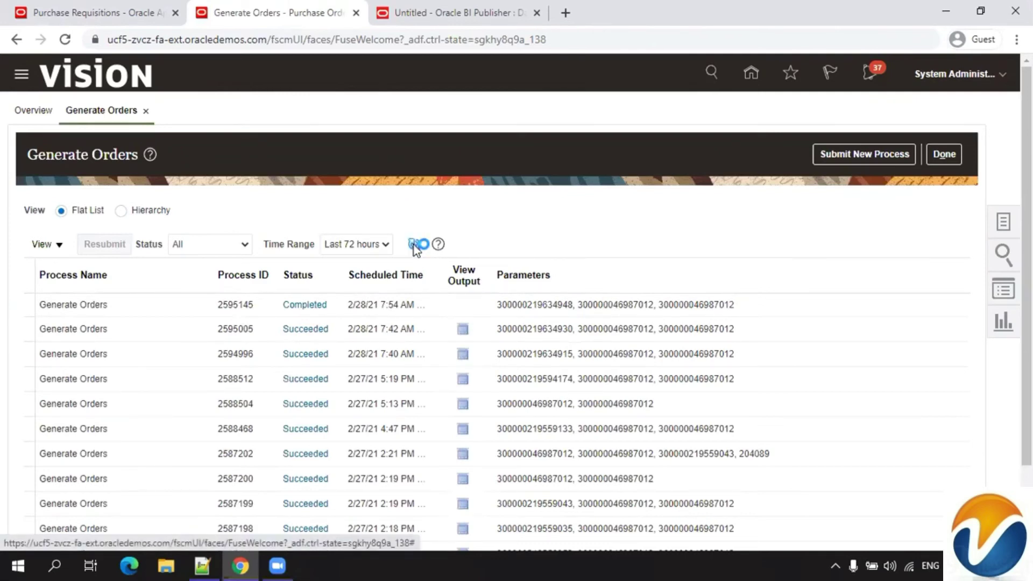
left_click(139, 15)
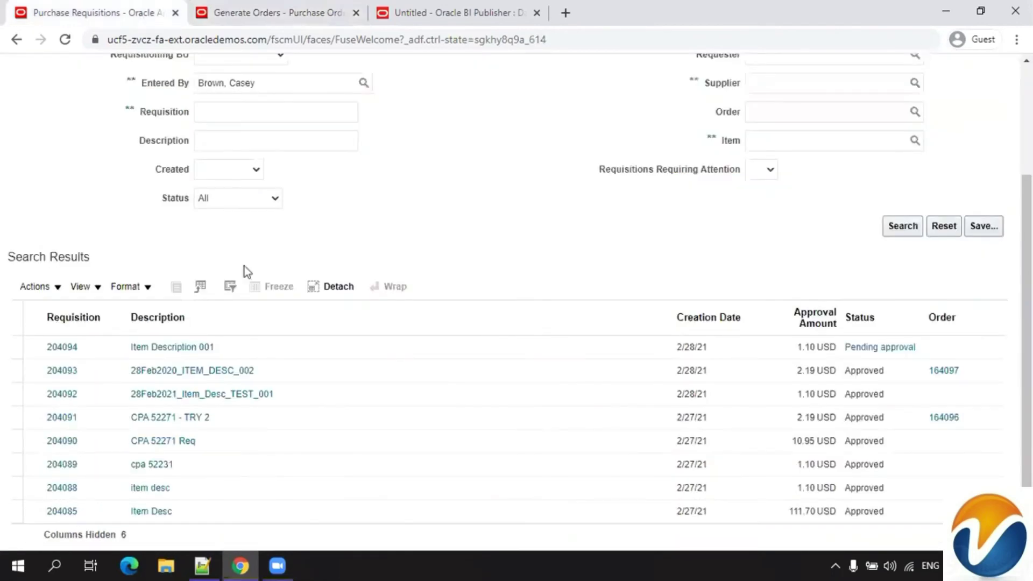
left_click(897, 237)
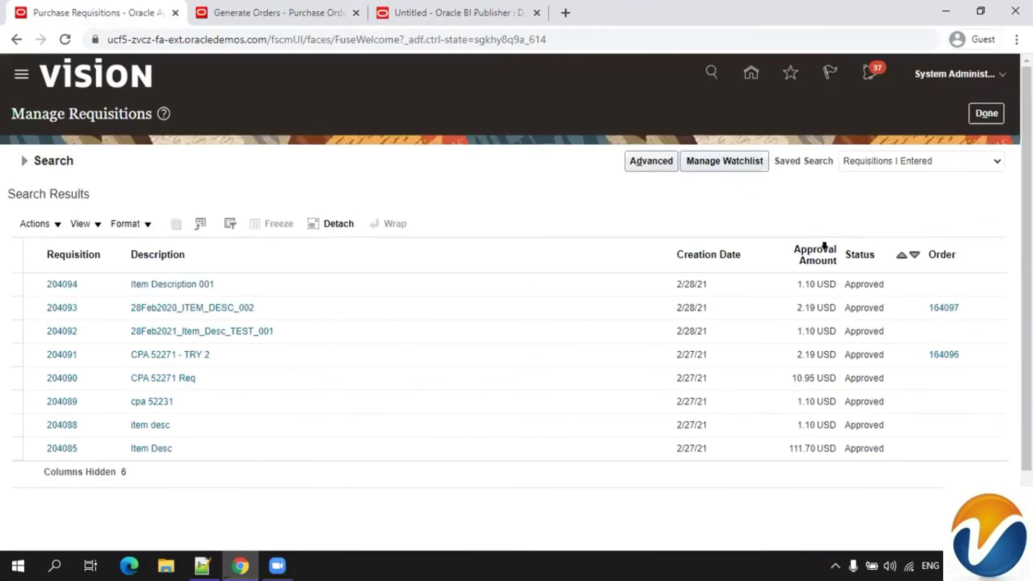
Refresh Generate Orders, reload the requisitions page and reopen Purchase Requisitions to see 204094's order.
left_click(270, 16)
left_click(421, 251)
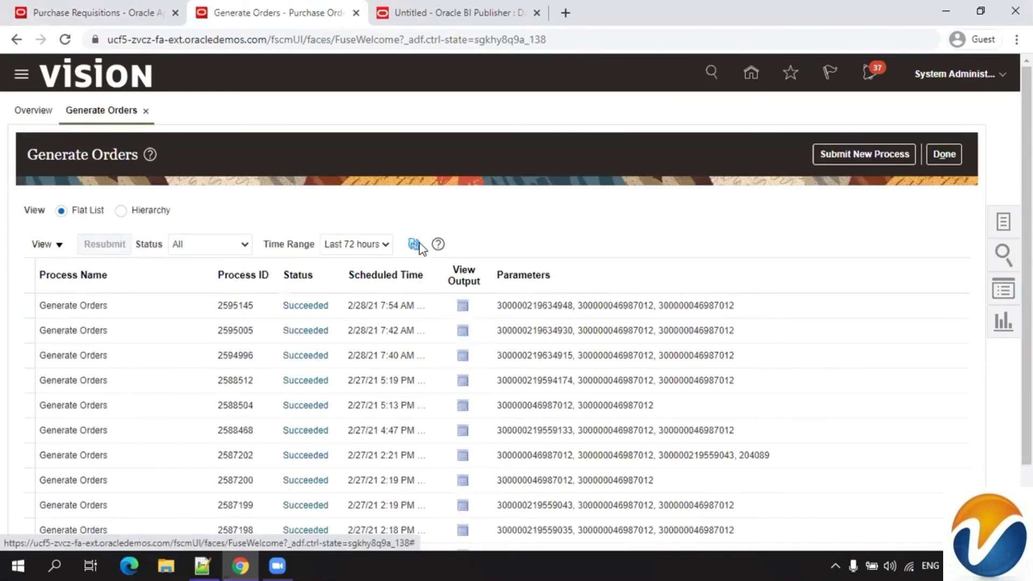
left_click(89, 18)
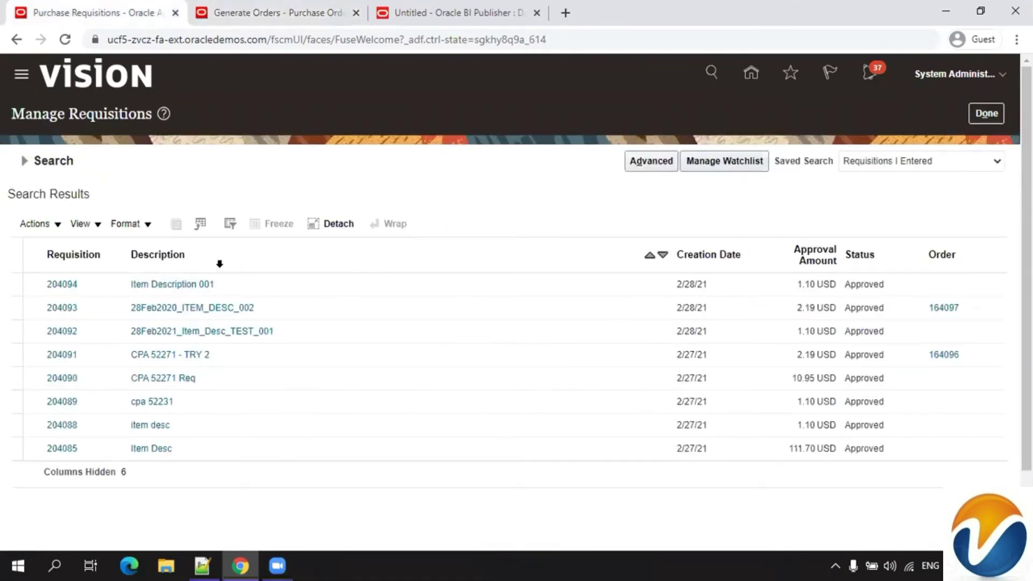
left_click(65, 37)
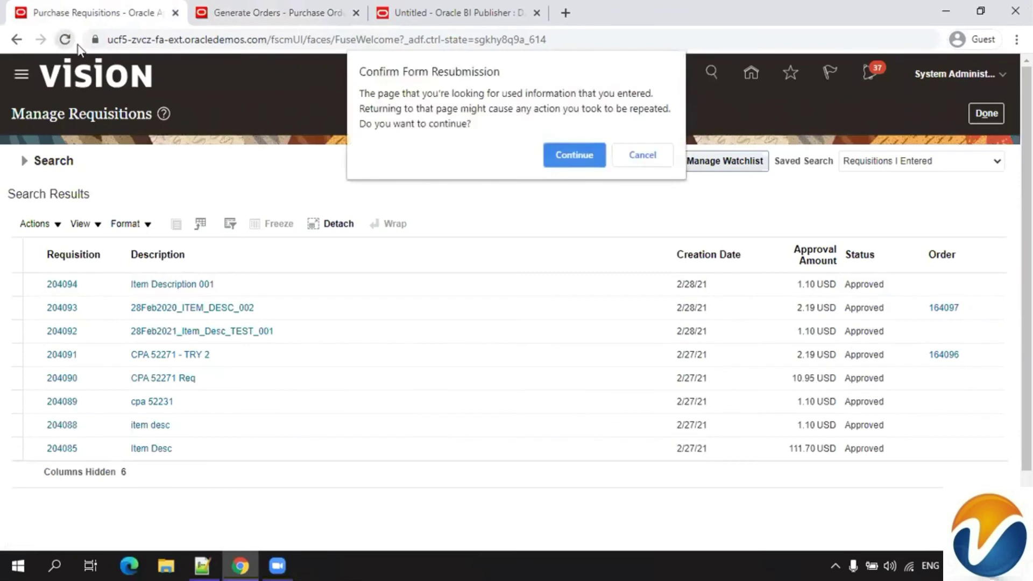
left_click(560, 153)
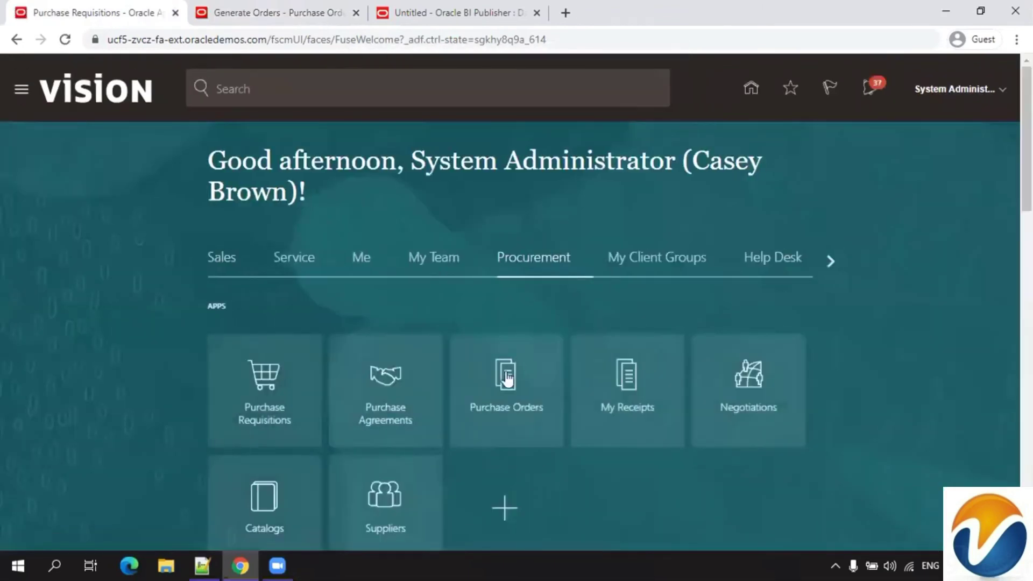
left_click(256, 421)
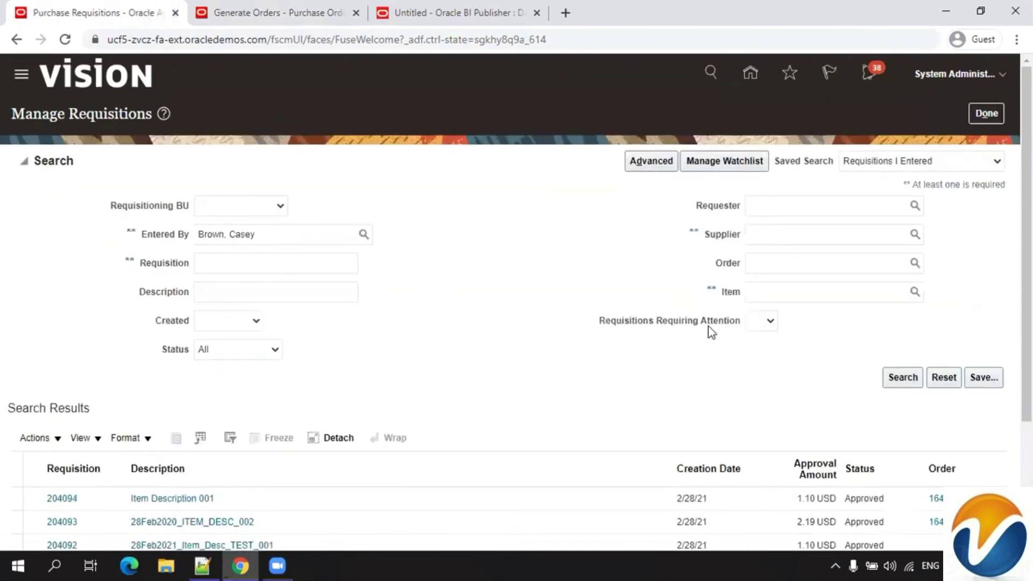
scroll(852, 254, "down", 3)
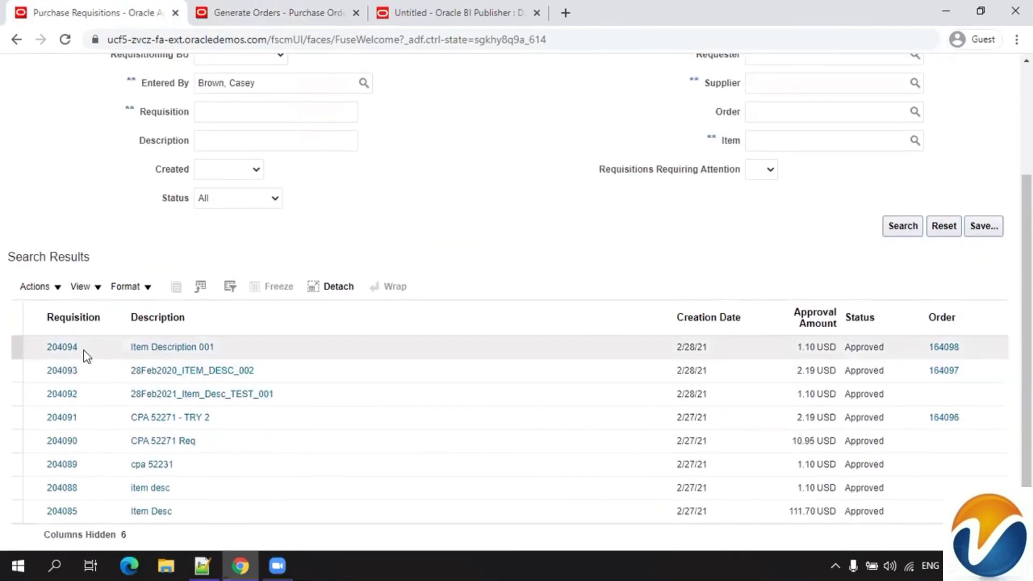
scroll(599, 240, "down", 1)
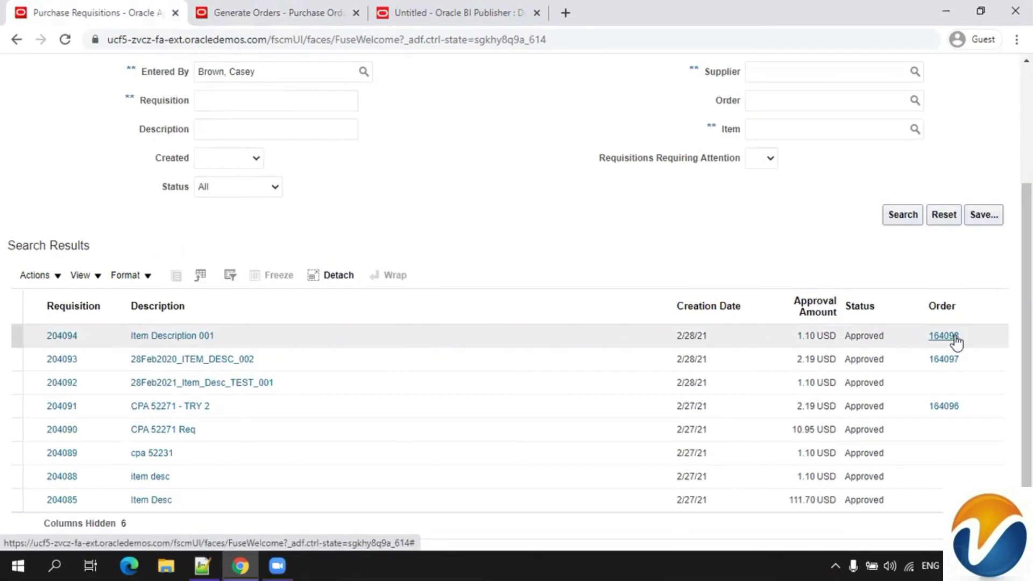
scroll(614, 279, "up", 3)
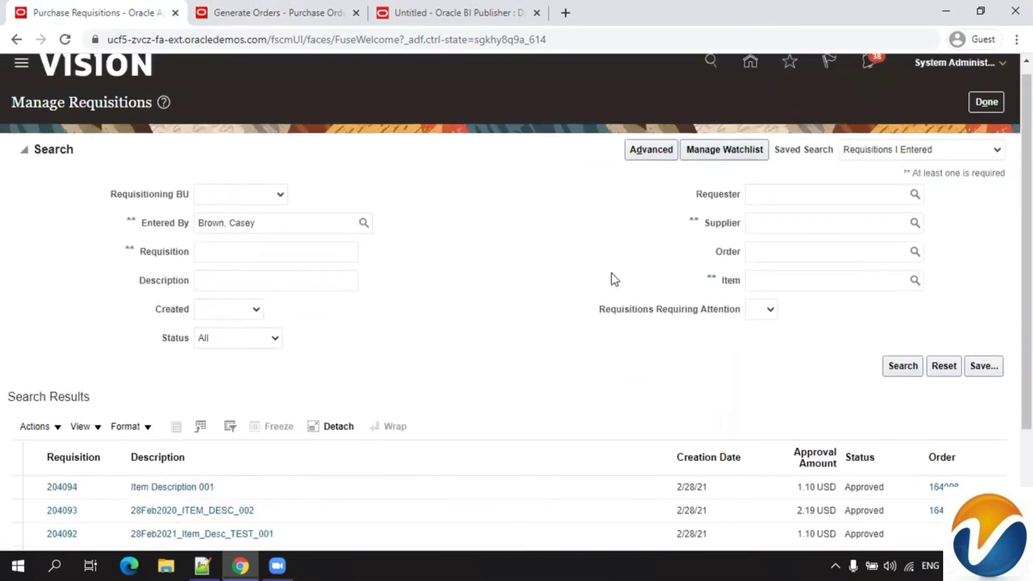